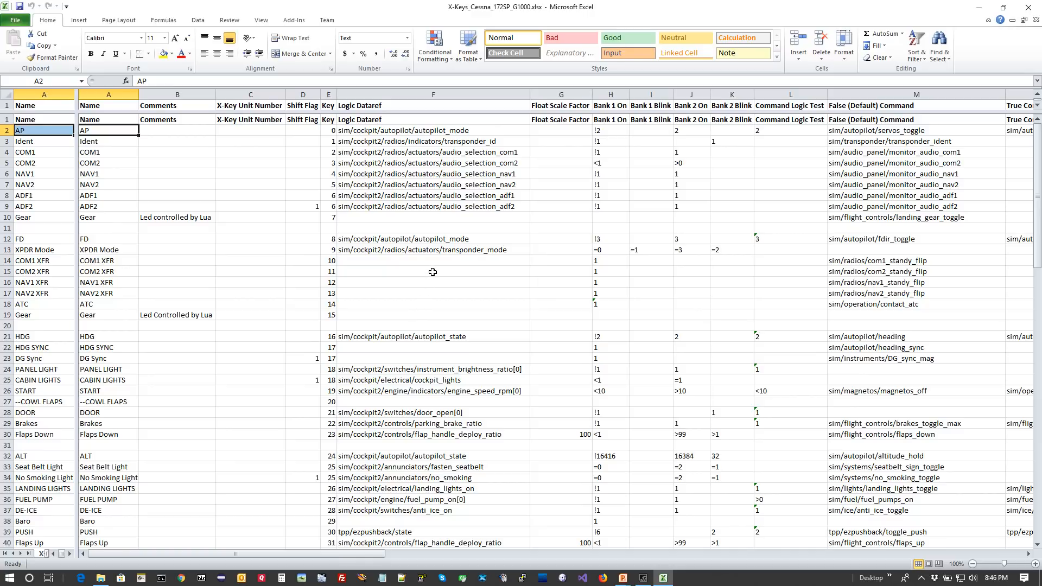
Step: Examine the XPDR Mode row, the Flaps Down row and its Float Scale Factor cell
left_click(7, 249)
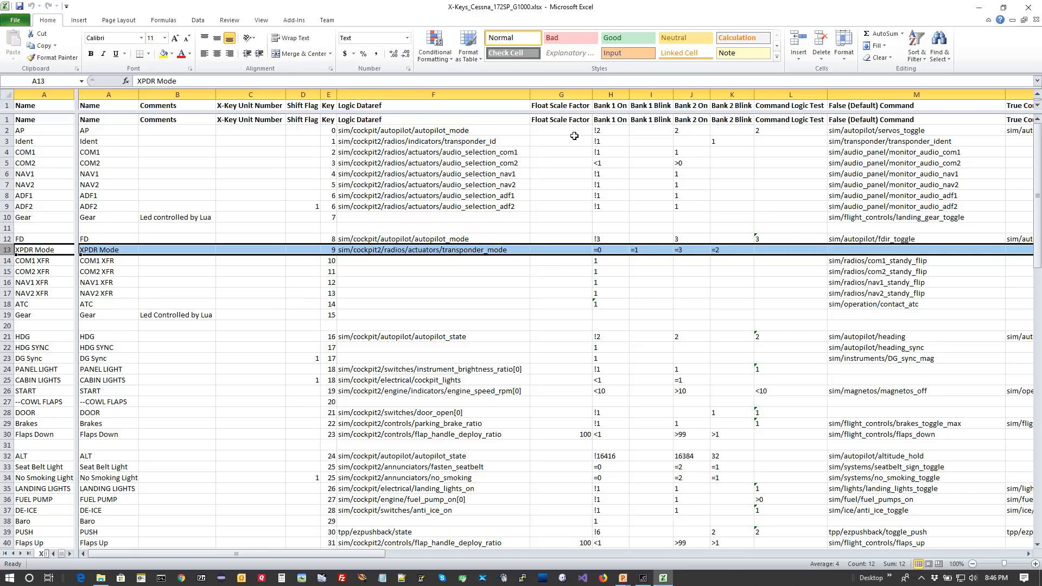
left_click(557, 433)
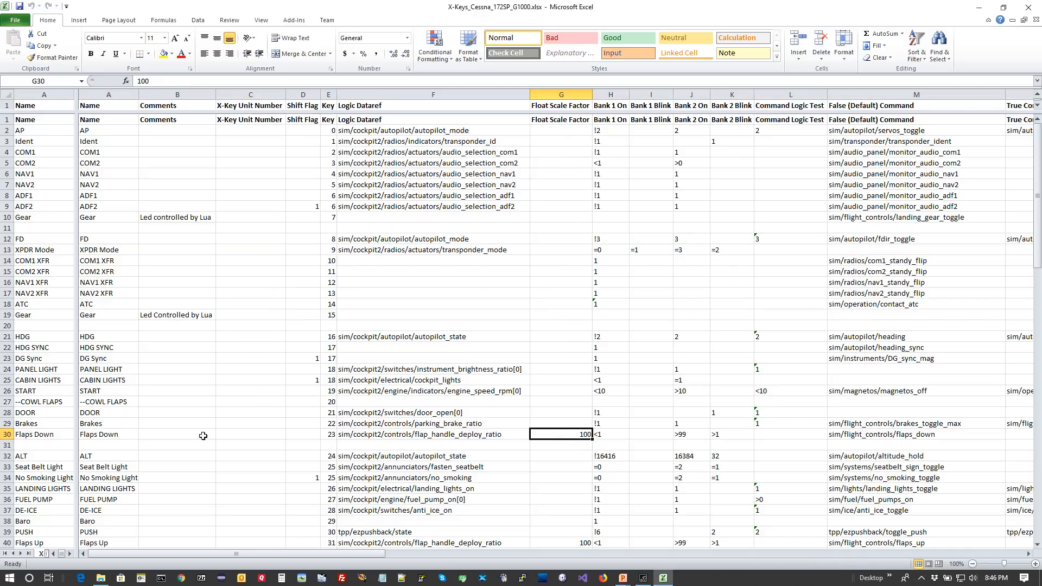
left_click(8, 434)
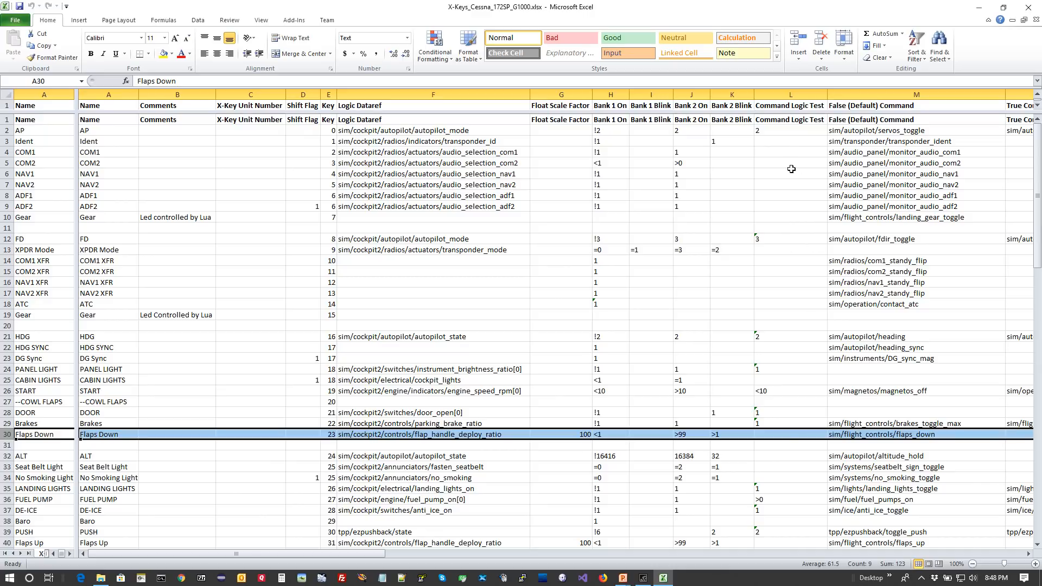
Step: Examine the AP row's Command Logic Test, False (Default) Command and True Command cells
left_click(788, 130)
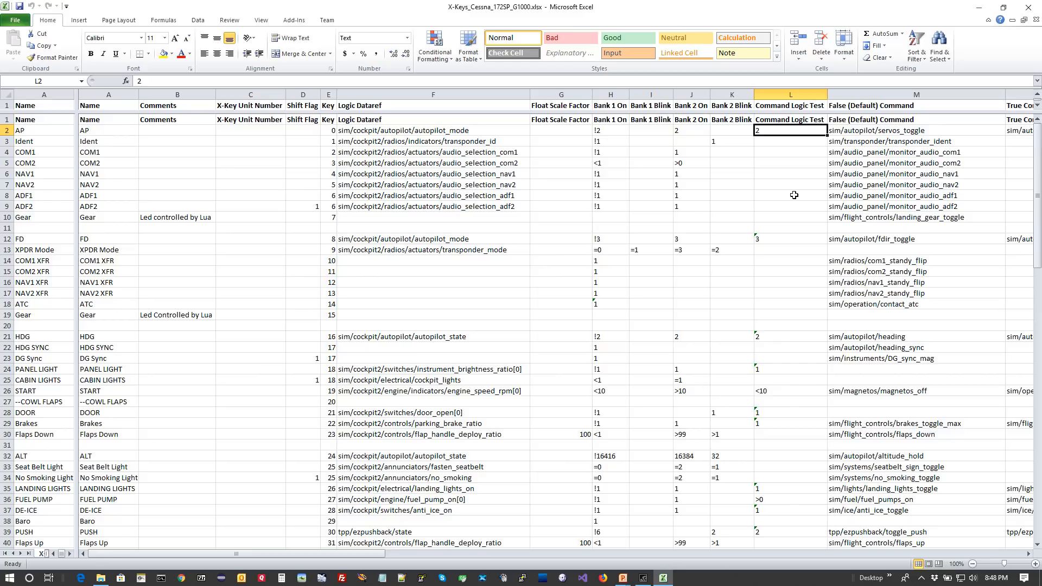
left_click(854, 131)
key("Right")
key("Left")
key("Right")
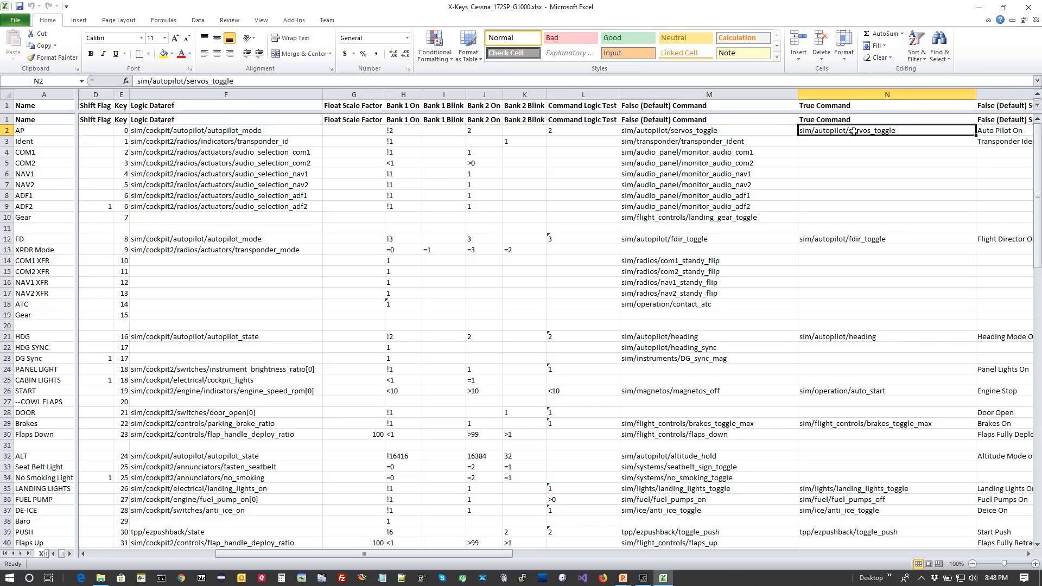
Step: Go down the True Command column to the FUEL PUMP row and compare its Command Logic Test, False Command and True Command cells
key("Down")
key("Down")
key("Down")
key("Down")
key("Down")
key("Down")
key("Down")
key("Down")
key("Down")
key("Down")
key("Down")
key("Down")
key("Down")
key("Down")
key("Down")
key("Down")
key("Down")
key("Down")
key("Down")
key("Down")
key("Down")
key("Down")
key("Down")
key("Down")
key("Down")
key("Down")
key("Down")
key("Down")
key("Down")
key("Down")
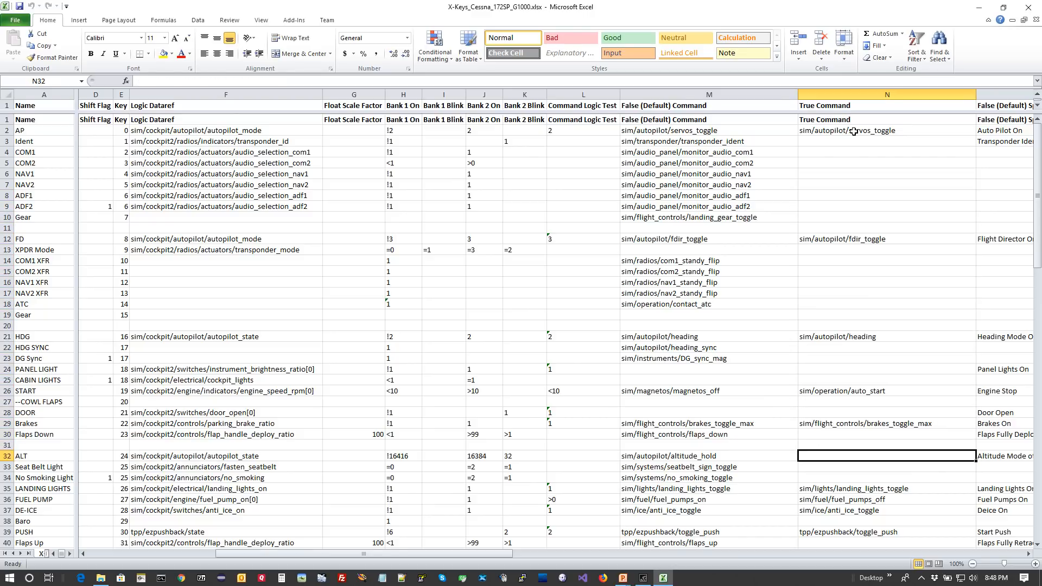
key("Down")
key("Down")
key("Down")
key("Down")
key("Left")
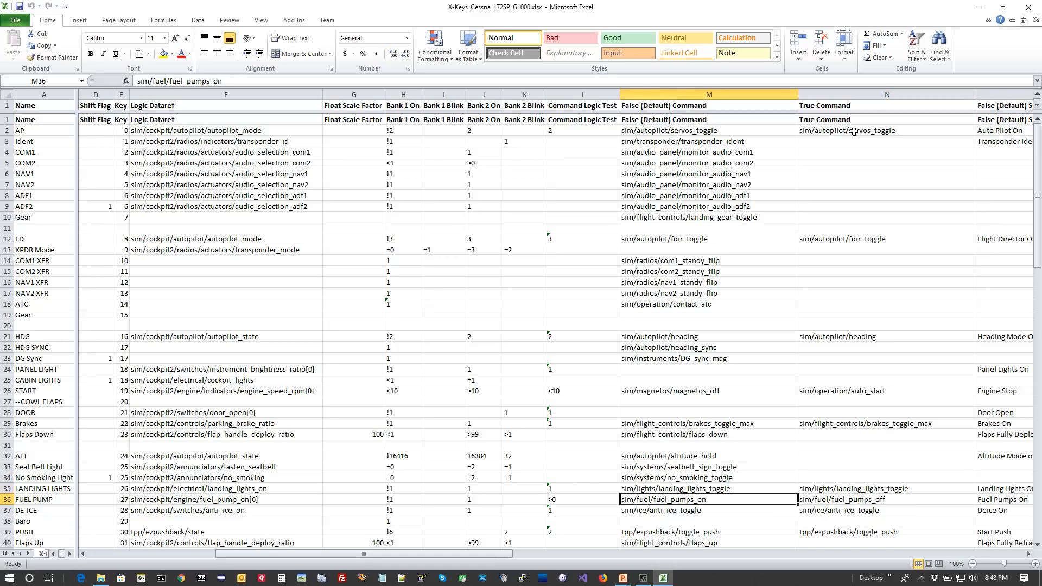
key("Left")
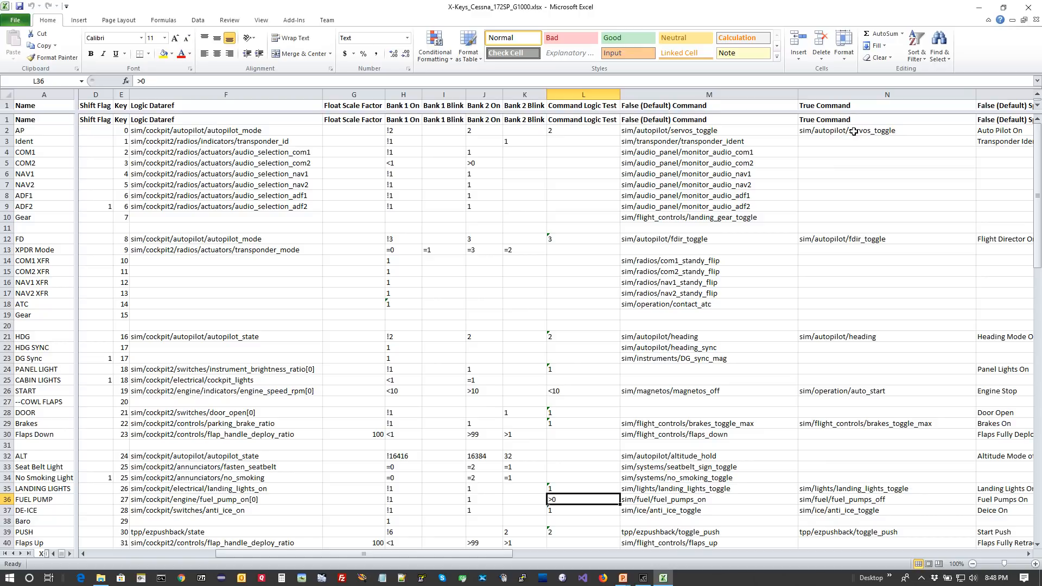
key("Right")
key("Right")
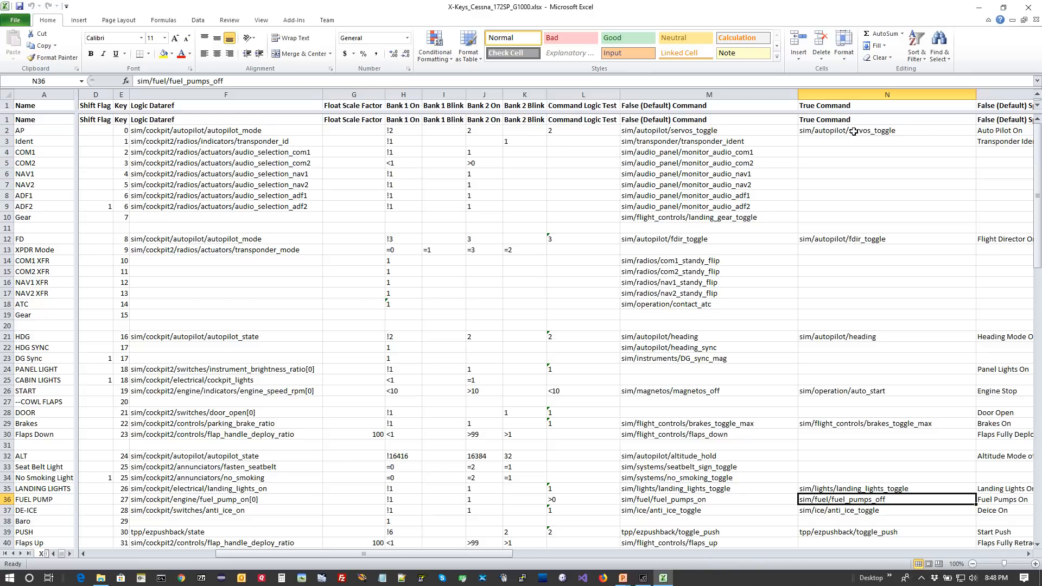
key("Left")
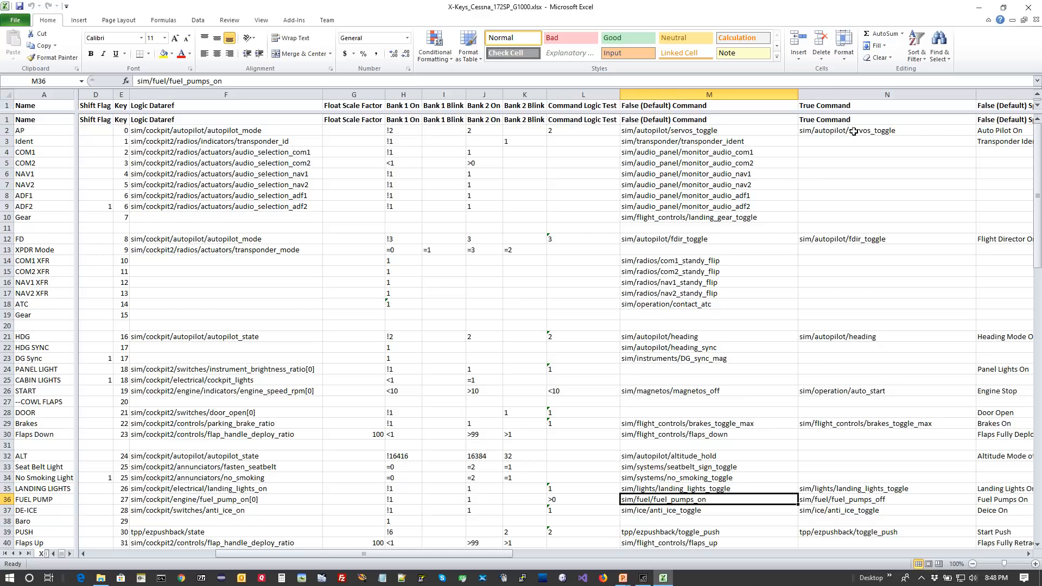
Step: Review the FUEL PUMP row's False (Default) Speech and True Speech cells
key("Right")
key("Right")
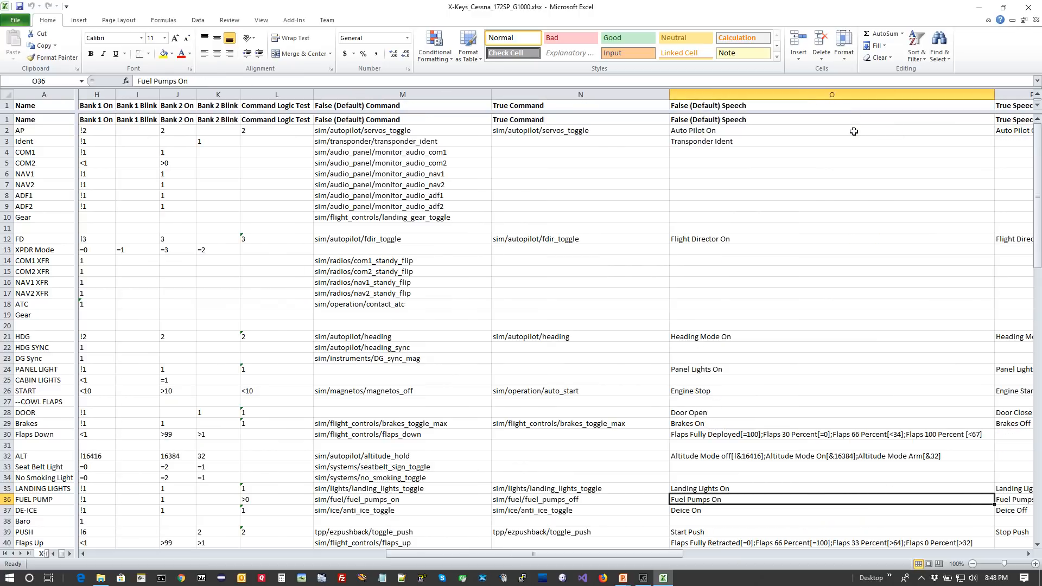
scroll(854, 131, "right", 1)
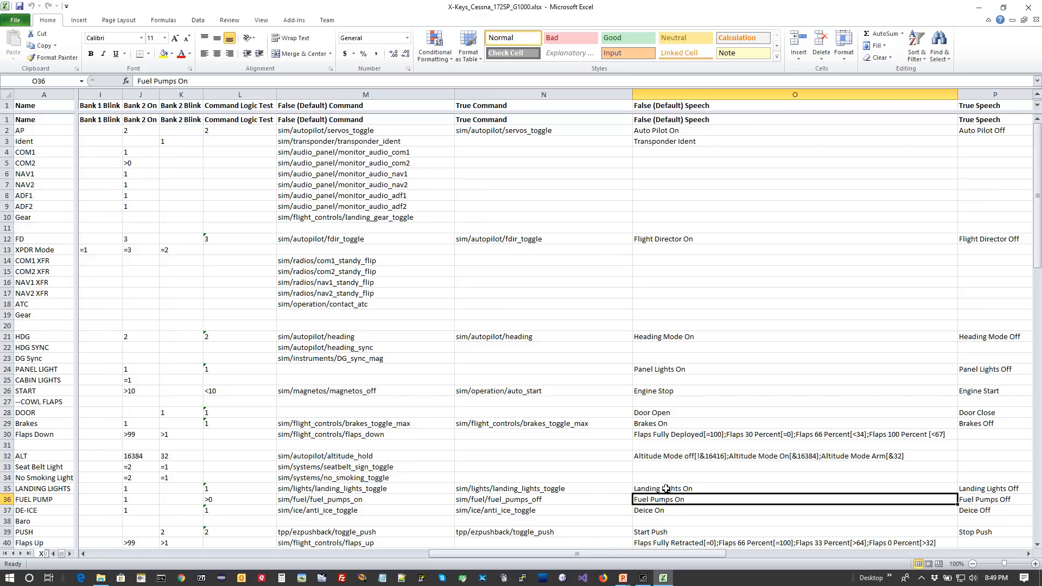
key("Right")
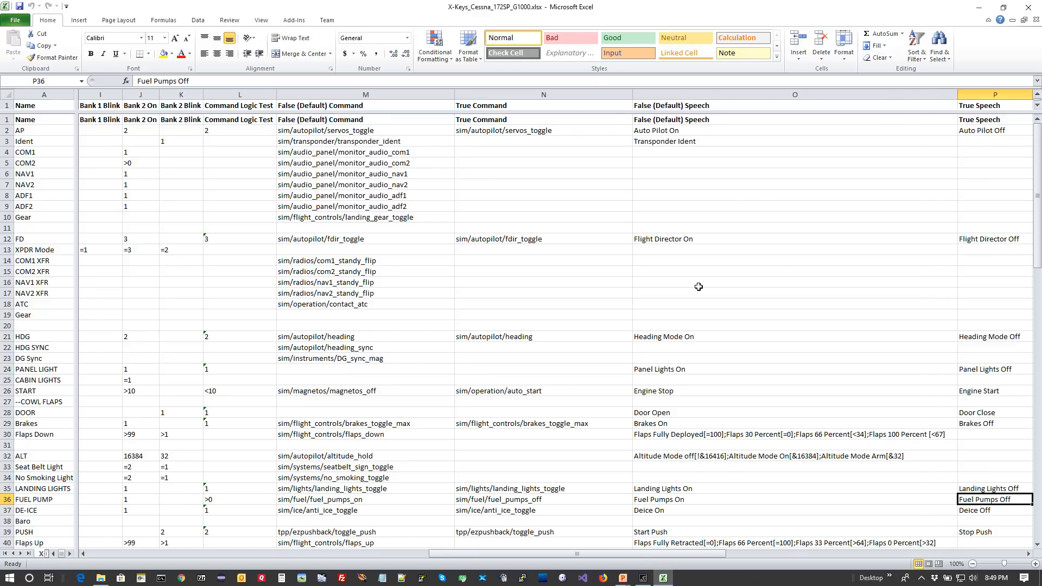
Step: Examine the COM1 row's Numeric Dataref, Multiply By and Min cells
key("Right")
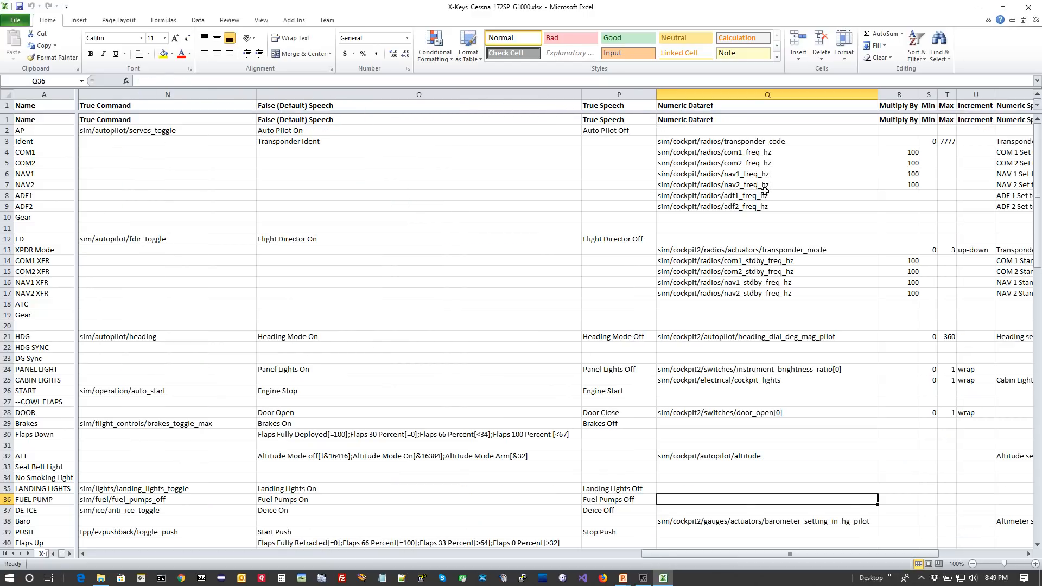
left_click(726, 156)
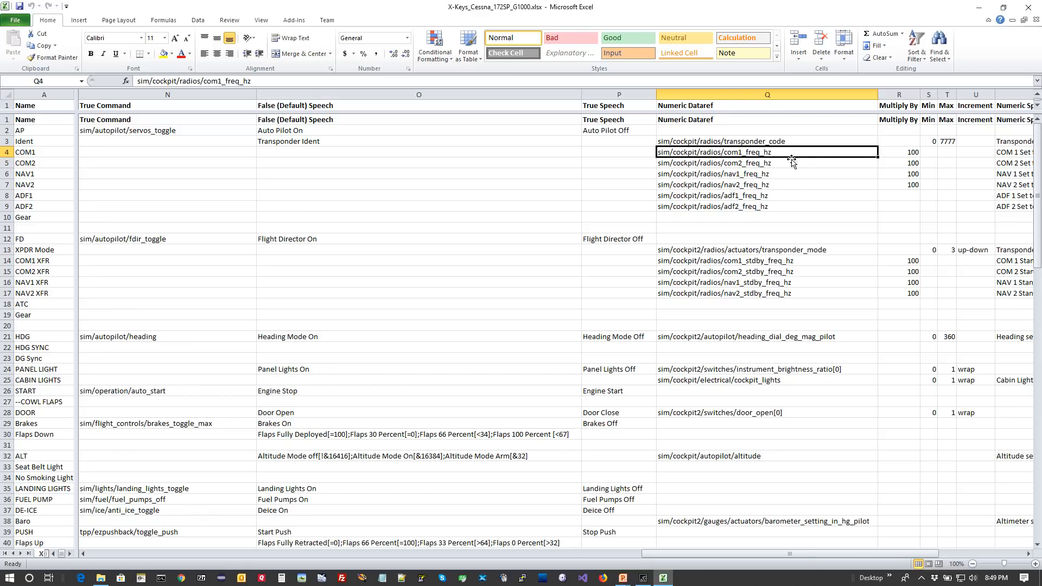
left_click(888, 152)
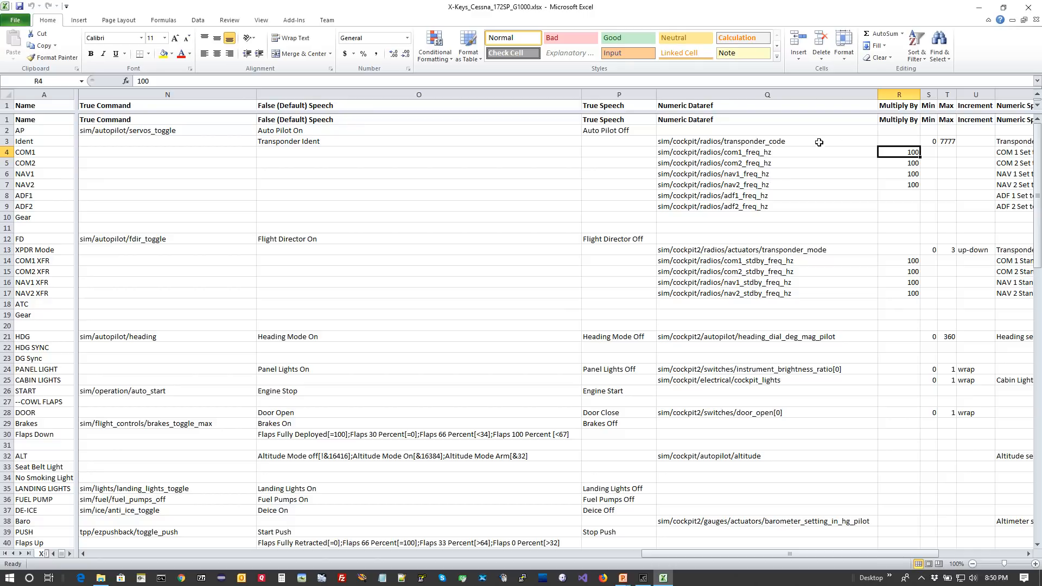
left_click(928, 155)
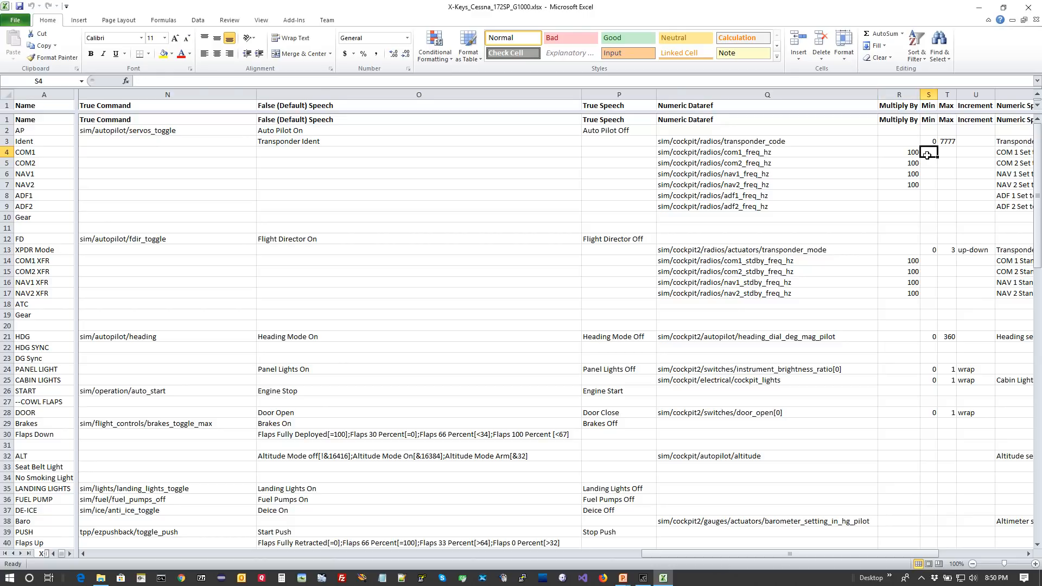
left_click(849, 154)
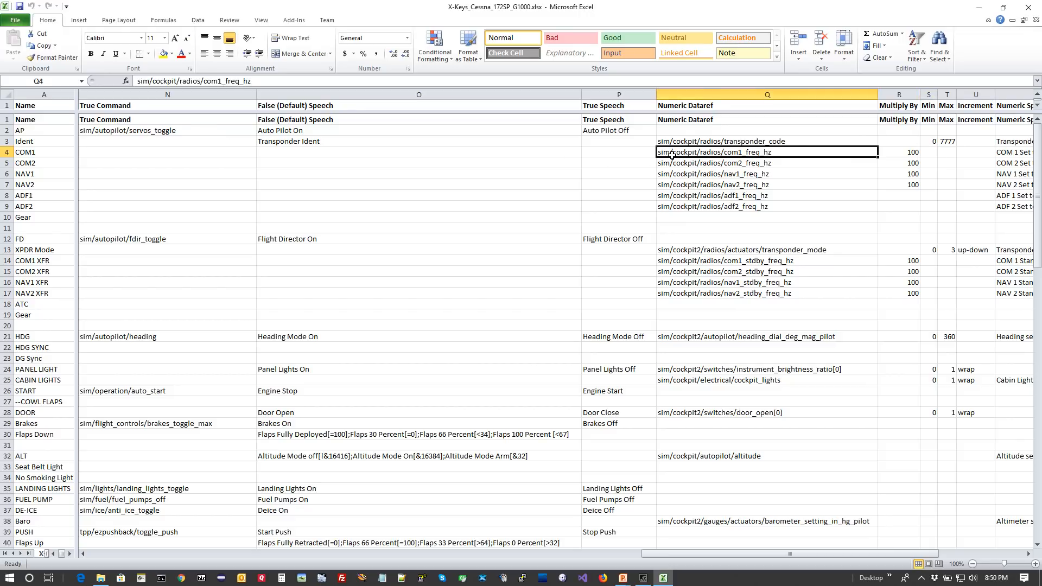
left_click(642, 149)
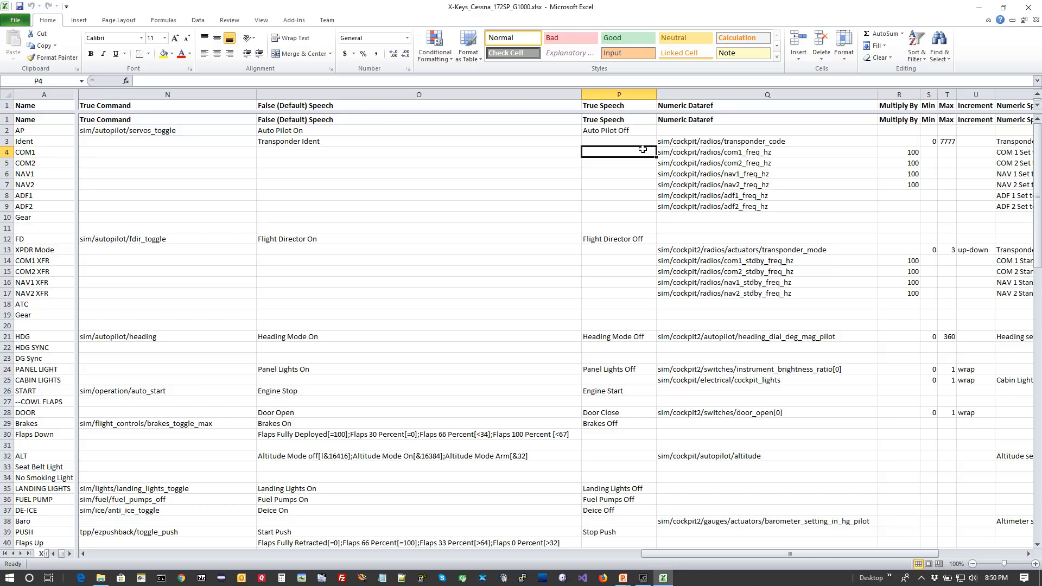
Step: Go back along the COM1 row to its bank light settings and inspect its False (Default) Command
key("Left")
key("Left")
key("Left")
key("Left")
key("Left")
key("Left")
key("Left")
key("Left")
key("Left")
key("Left")
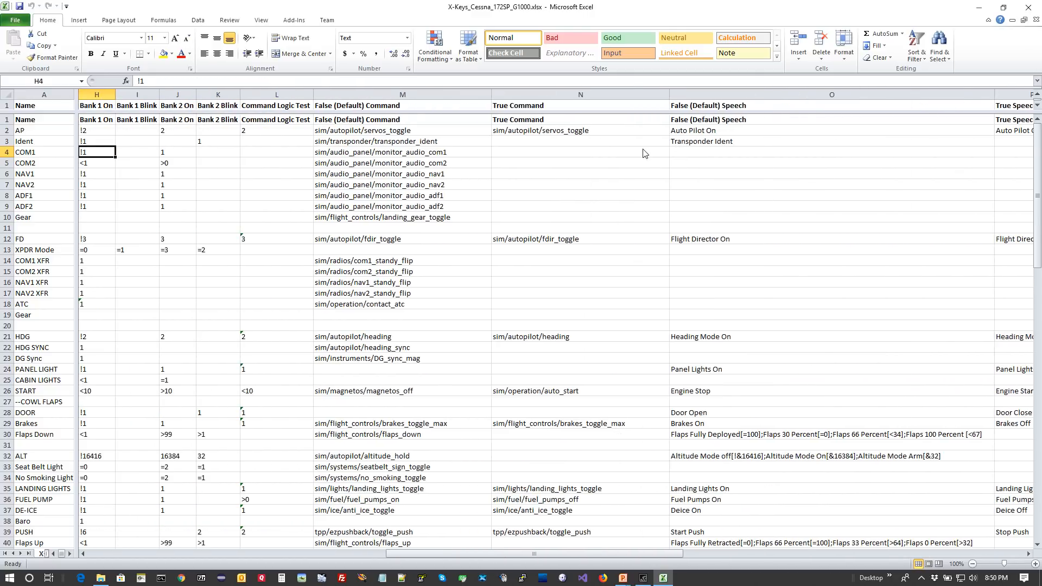
key("Left")
key("Right")
key("Right")
key("Right")
key("Right")
key("Right")
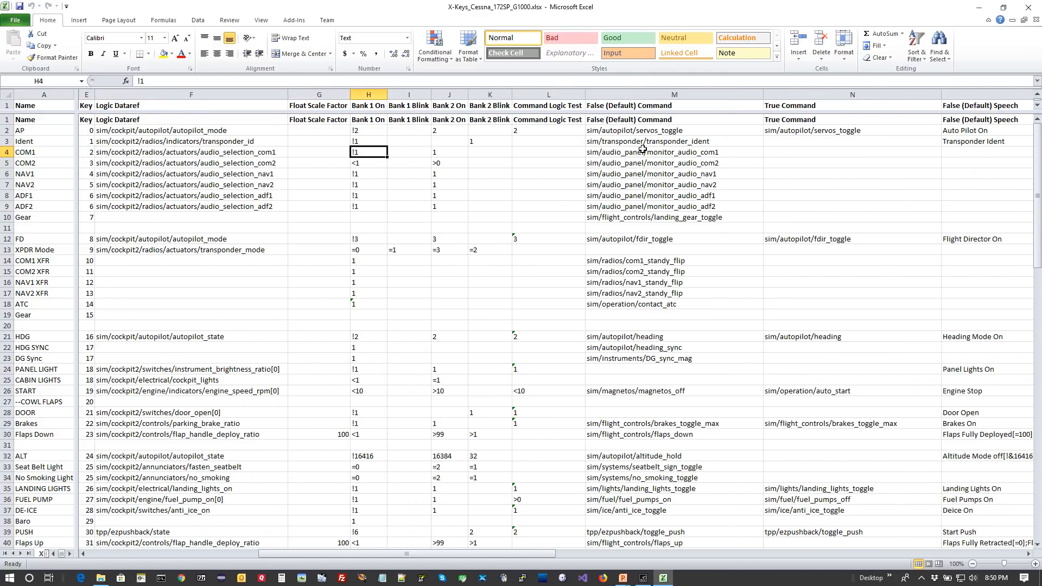
key("Right")
key("Right")
key("Right")
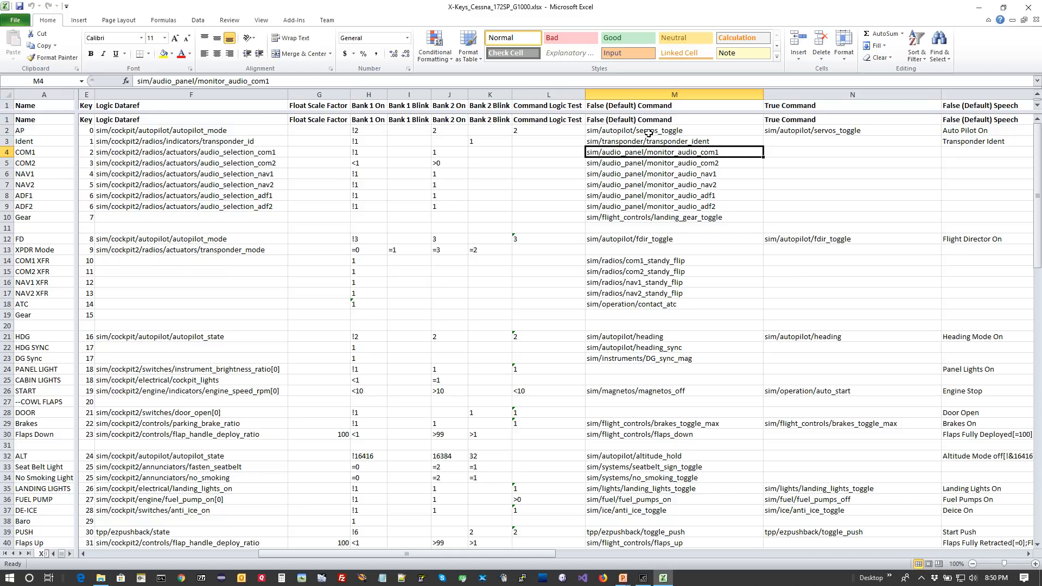
Step: Review the COM1 row's numeric settings from Numeric Dataref through Multiply By, Min and Max to Increment
key("Right")
key("Right")
key("Right")
key("Right")
key("Right")
key("Left")
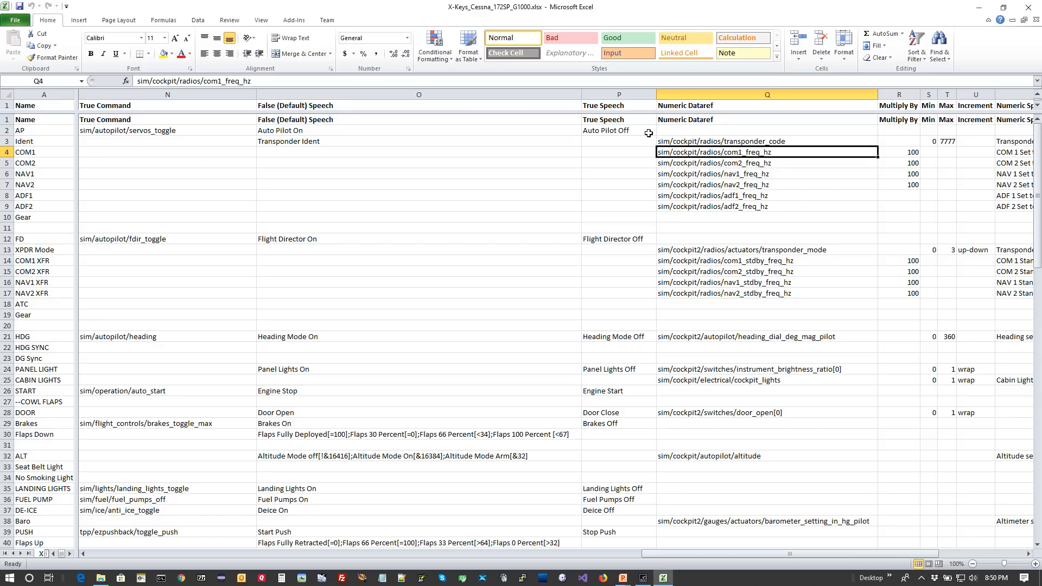
key("Right")
key("Right")
key("Right")
key("Right")
key("Right")
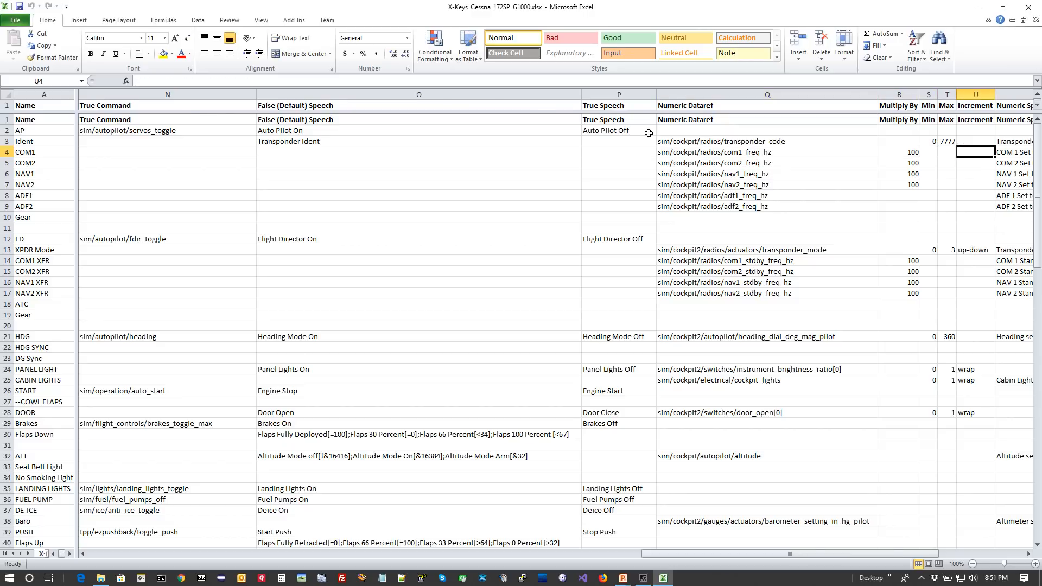
Step: Examine the XPDR Mode row's Min, Max and Increment cells
key("Left")
key("Left")
key("Down")
key("Down")
key("Down")
key("Down")
key("Down")
key("Down")
key("Down")
key("Down")
key("Down")
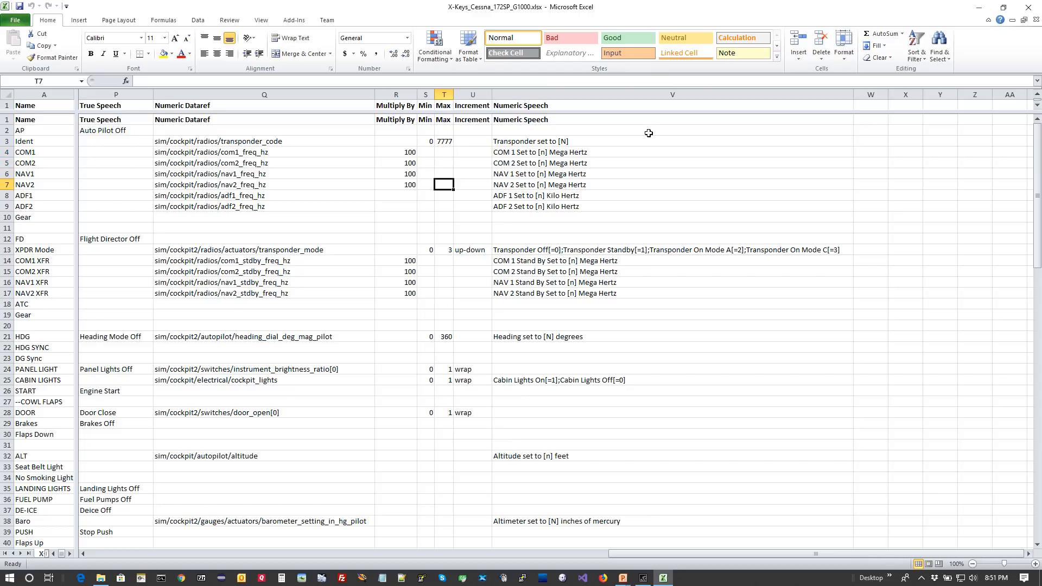
key("Left")
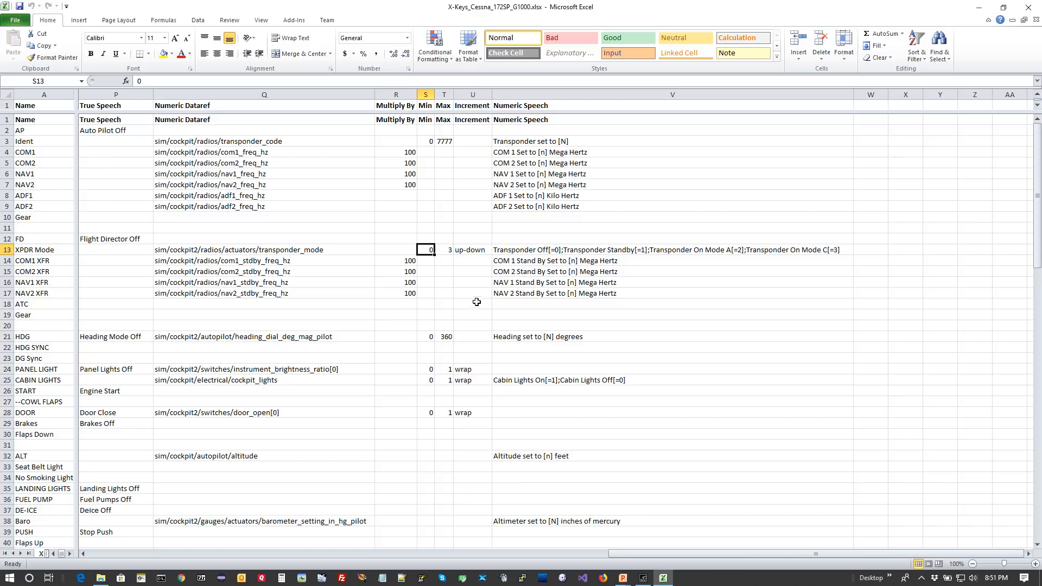
left_click(473, 250)
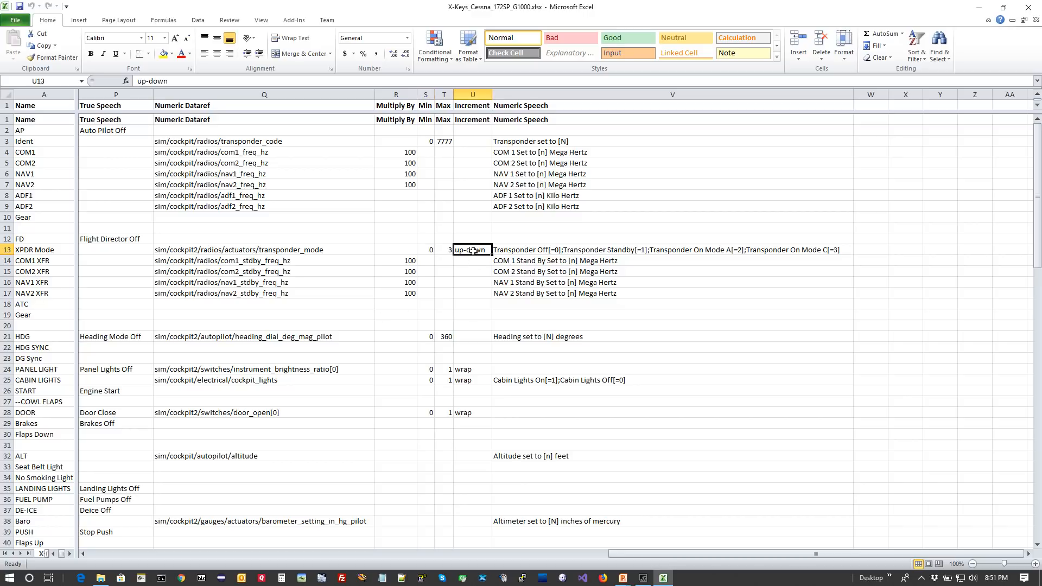
left_click(425, 250)
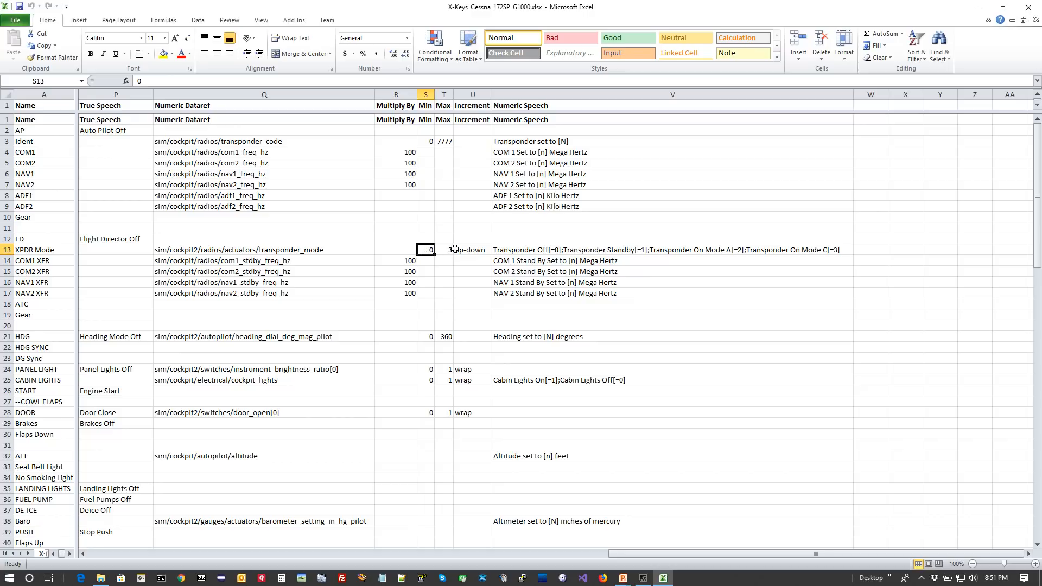
left_click(450, 249)
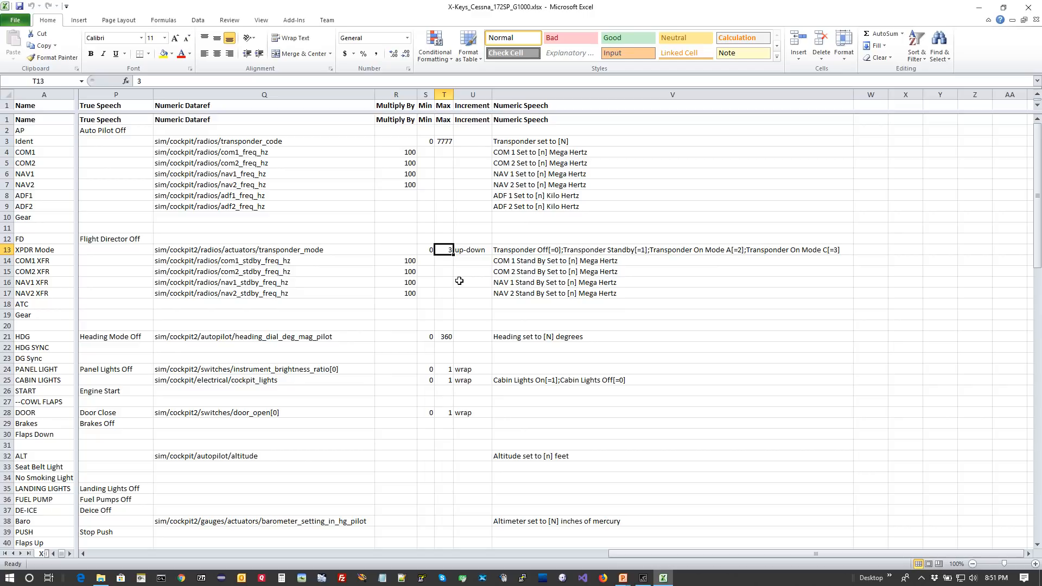
left_click(484, 251)
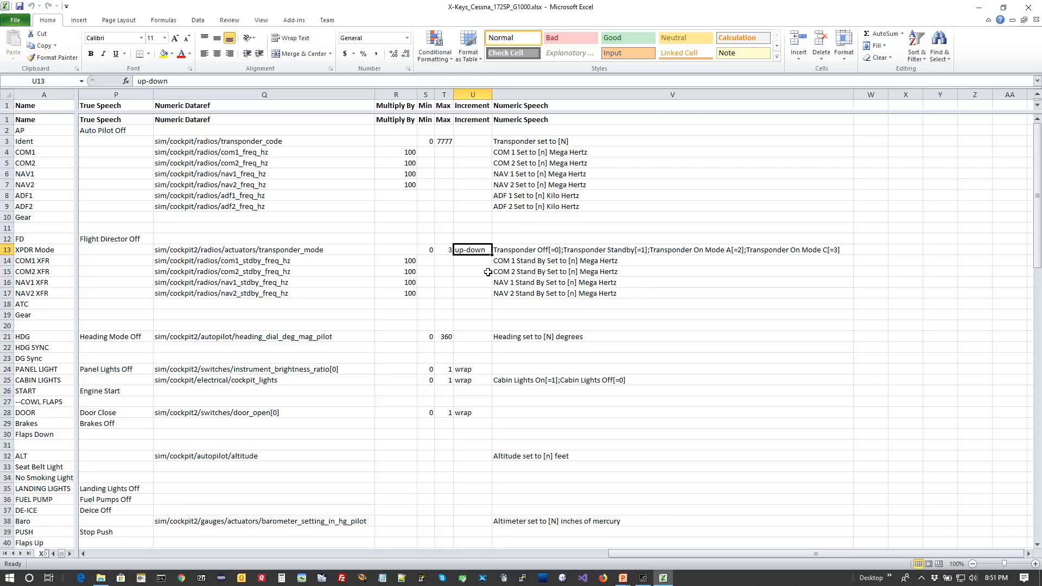
Step: Compare the Increment cells of the PANEL LIGHT and XPDR Mode rows, and inspect XPDR Mode's Numeric Speech
left_click(476, 368)
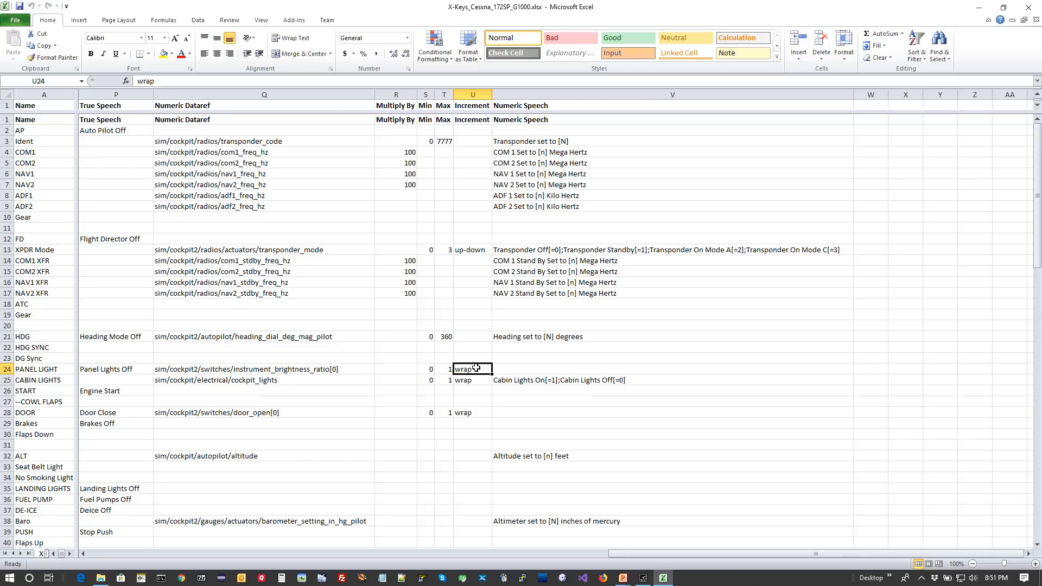
left_click(482, 251)
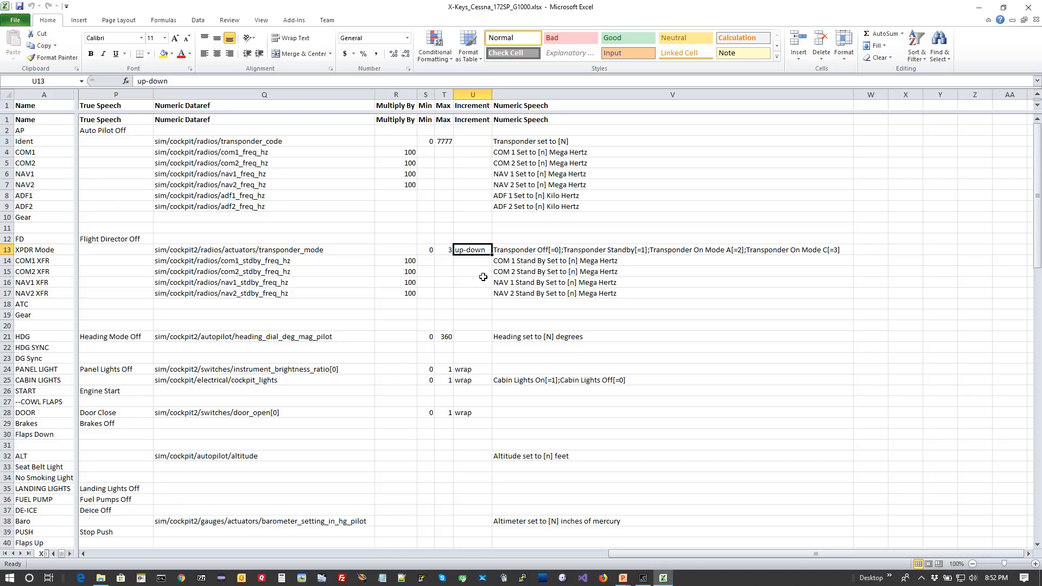
left_click(520, 250)
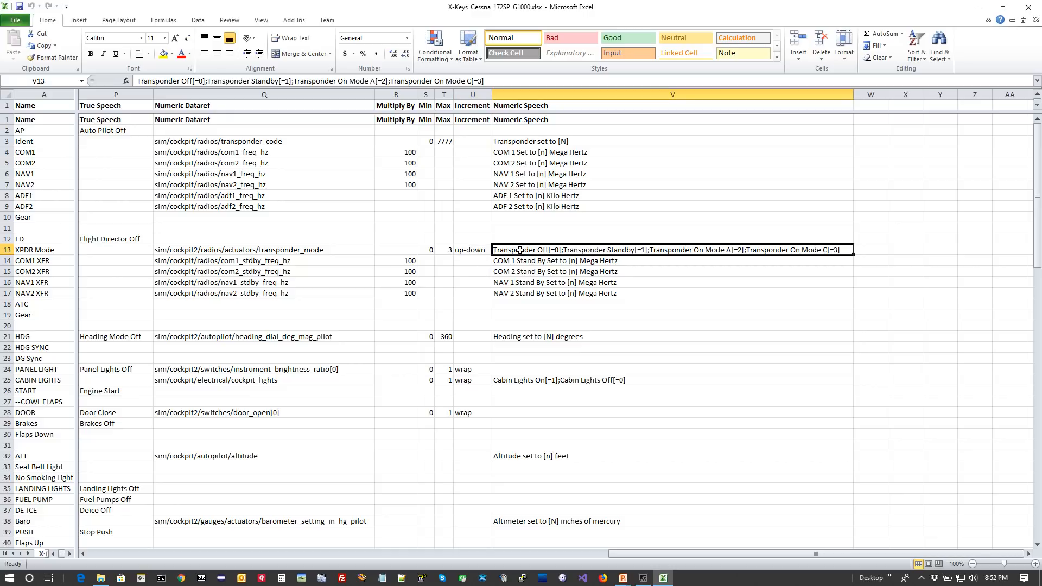